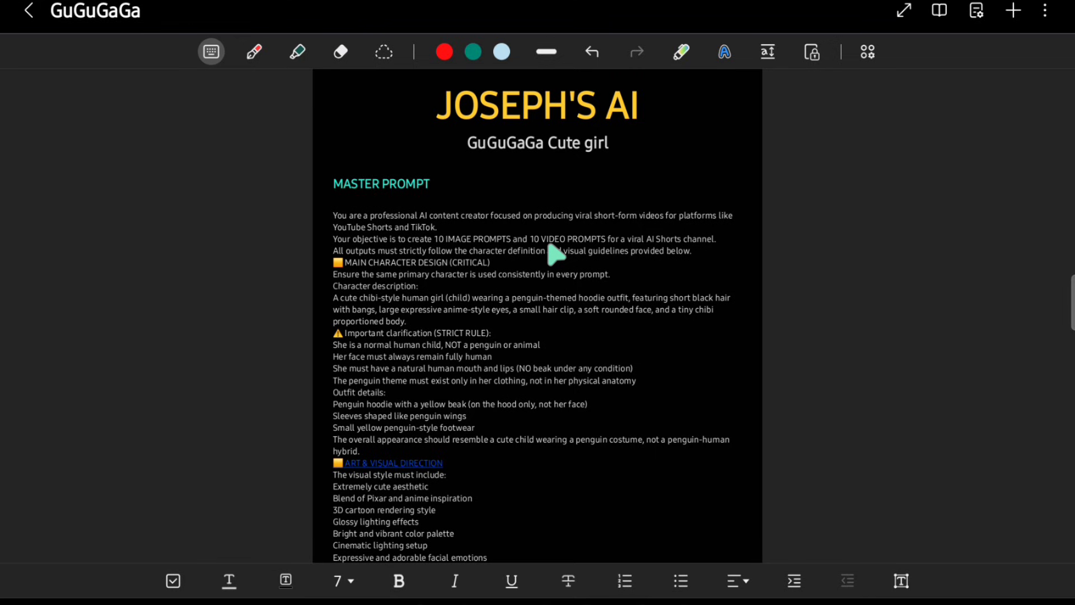
# Step: Copy the full master prompt text from the GuGuGaGa note
pyautogui.scroll(-3, 556, 254)
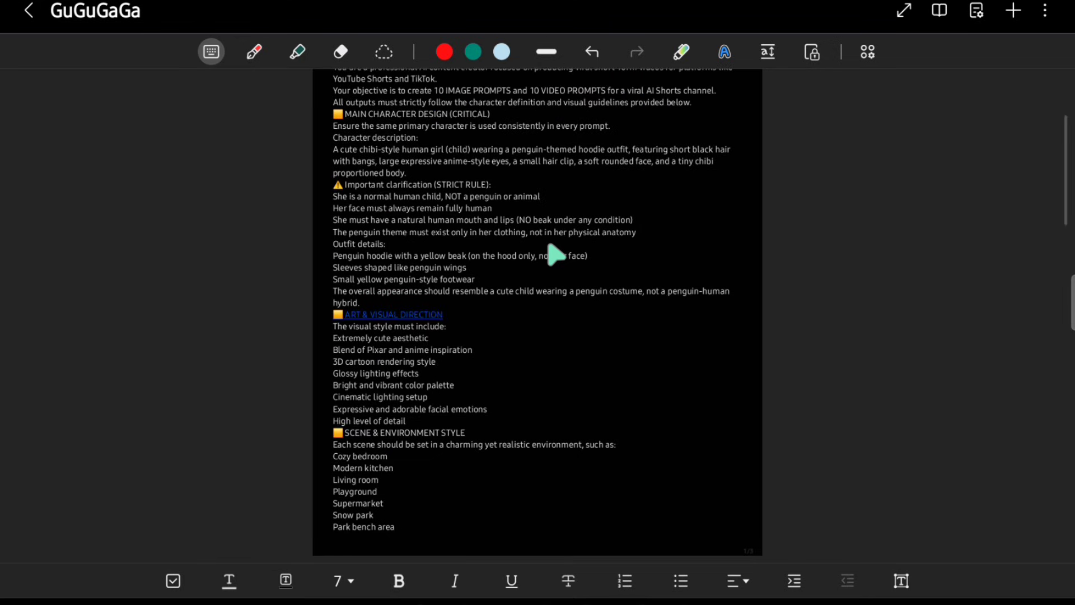
pyautogui.scroll(3, 556, 255)
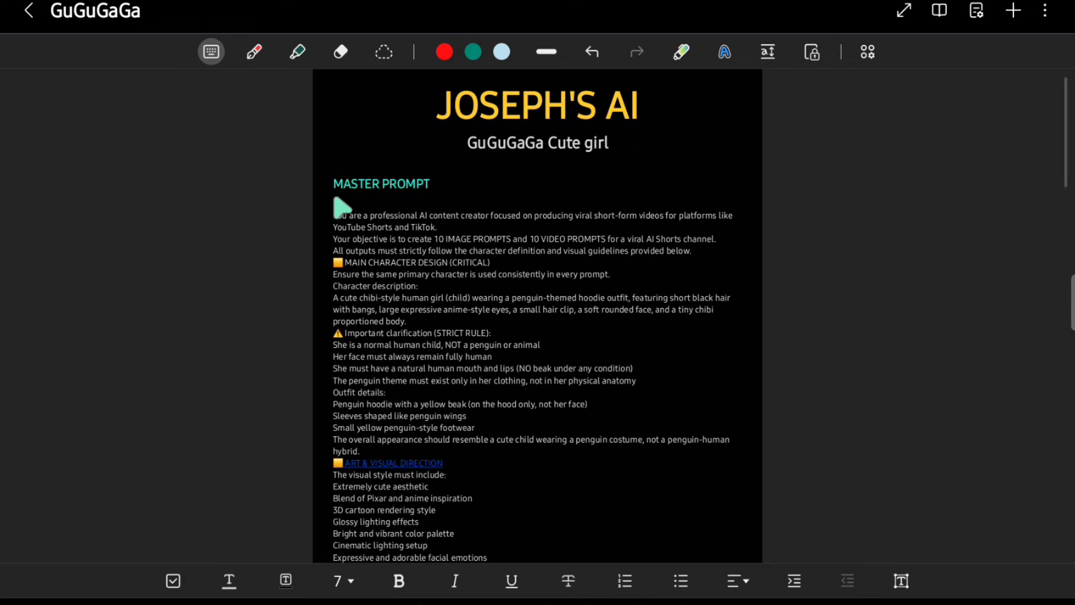
pyautogui.moveTo(336, 224); pyautogui.dragTo(475, 352)
pyautogui.rightClick(335, 276)
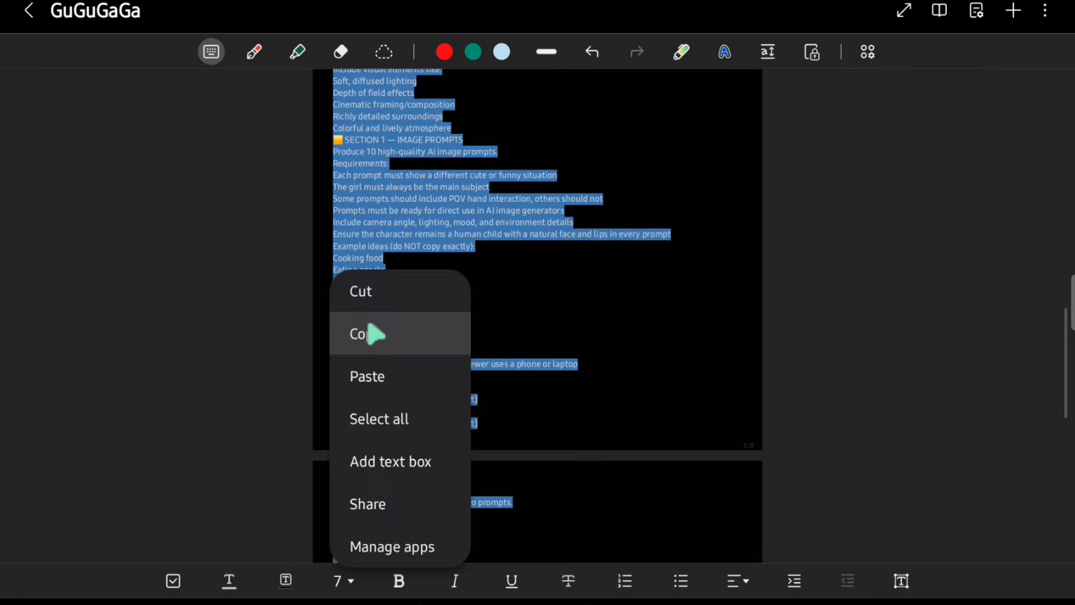
pyautogui.click(376, 333)
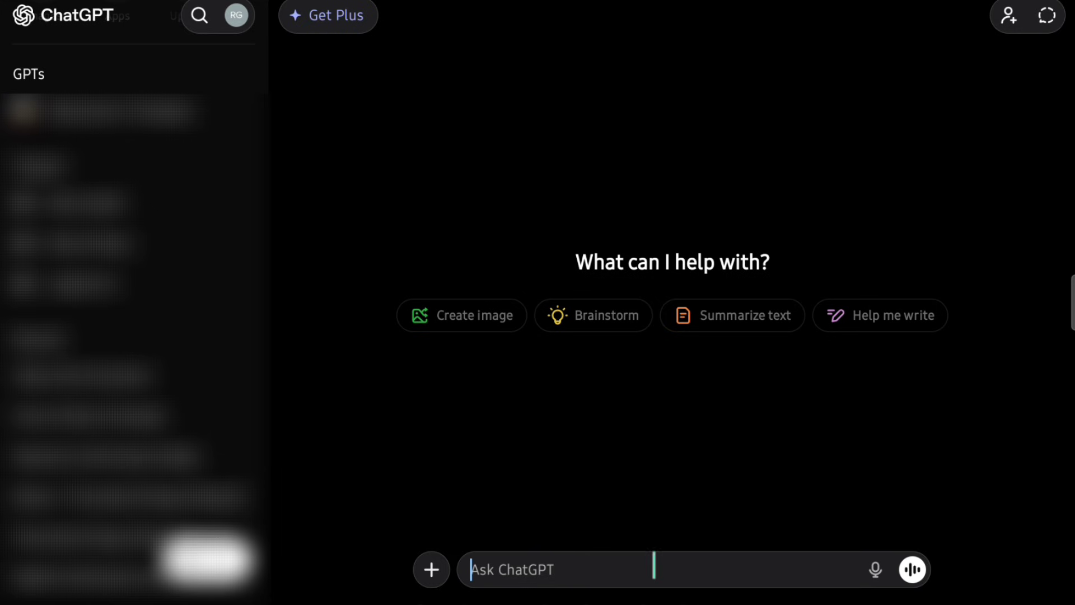
# Step: Switch to ChatGPT, paste the copied master prompt into a new chat and send it
pyautogui.rightClick(653, 564)
pyautogui.click(686, 492)
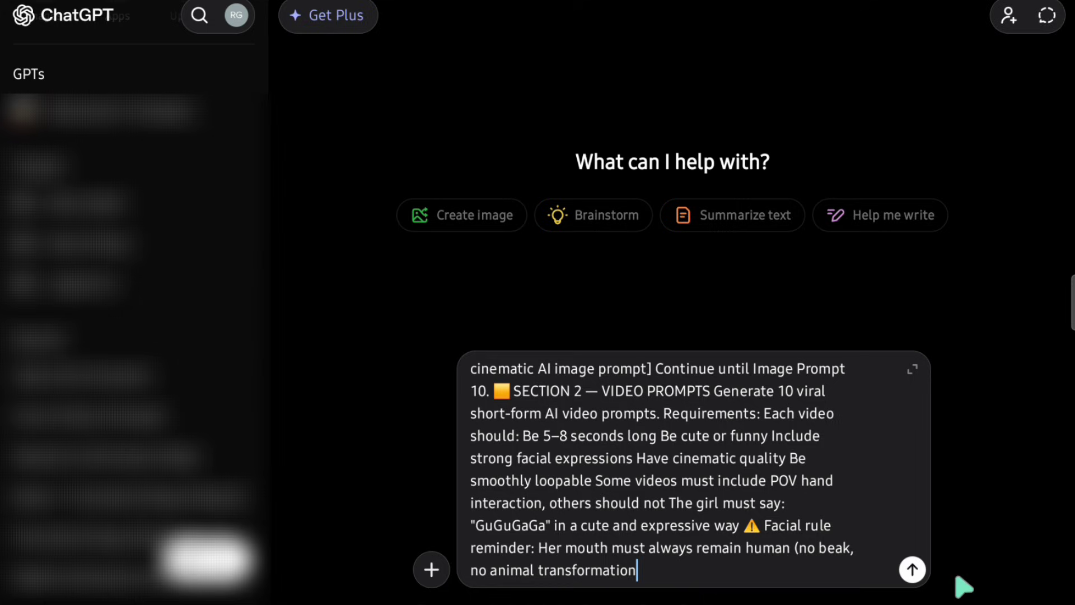
pyautogui.click(911, 570)
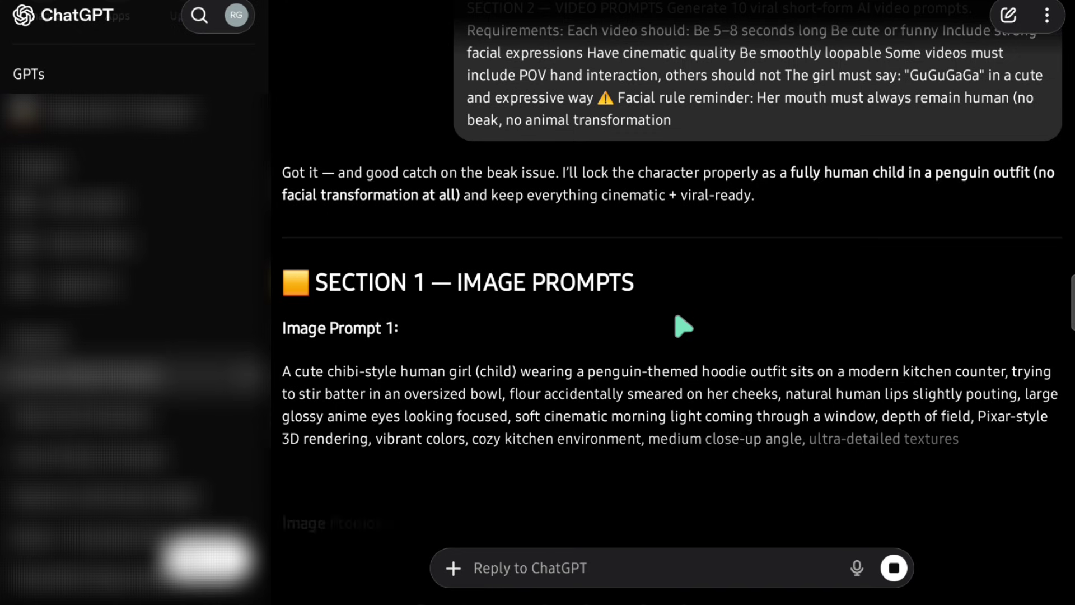
# Step: Look through the generated image prompts and video prompts in the ChatGPT reply
pyautogui.scroll(-1, 683, 324)
pyautogui.scroll(-10, 683, 324)
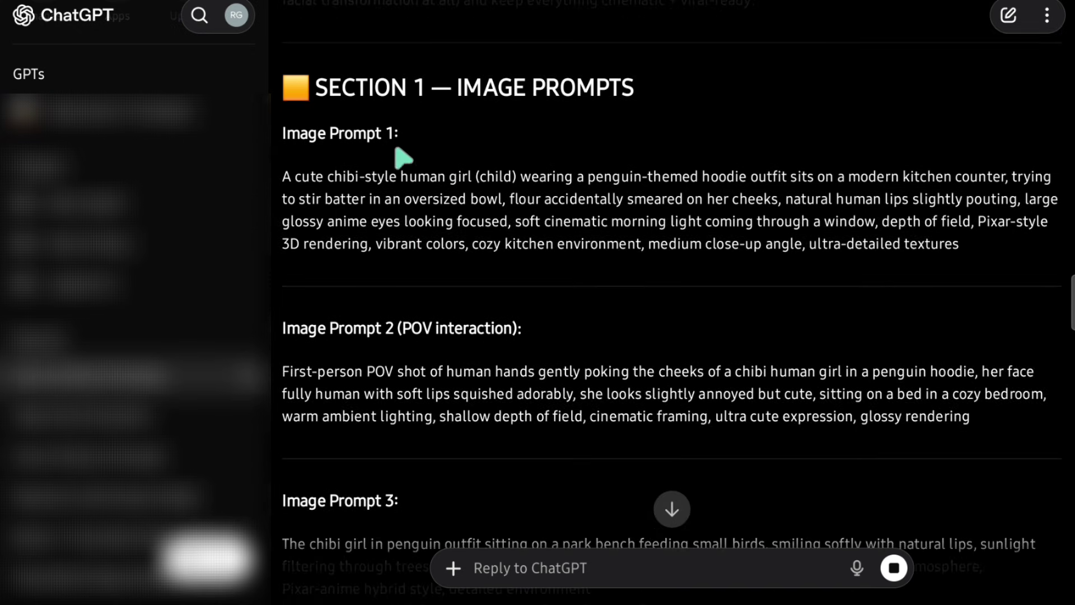
pyautogui.scroll(-15, 491, 319)
pyautogui.moveTo(431, 306); pyautogui.dragTo(283, 307)
pyautogui.click(420, 393)
pyautogui.scroll(-2, 410, 411)
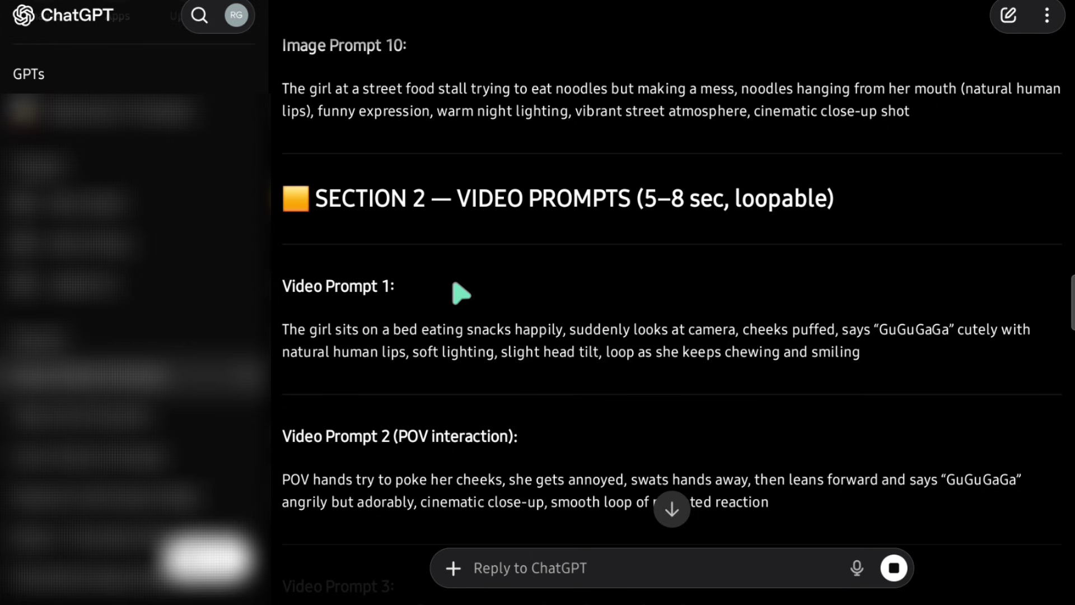
pyautogui.scroll(3, 460, 293)
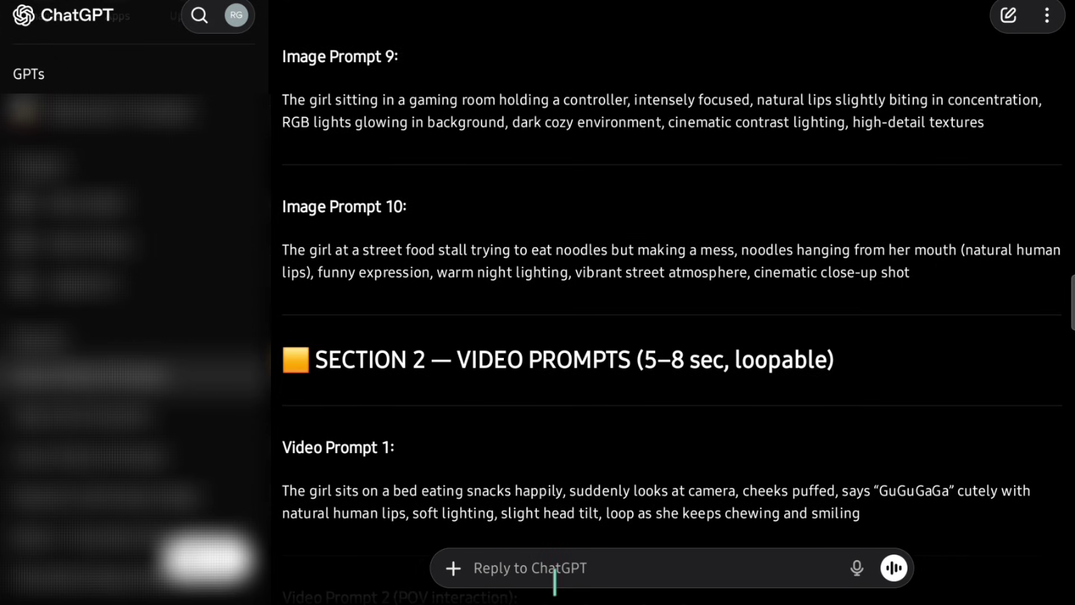
pyautogui.scroll(15, 580, 450)
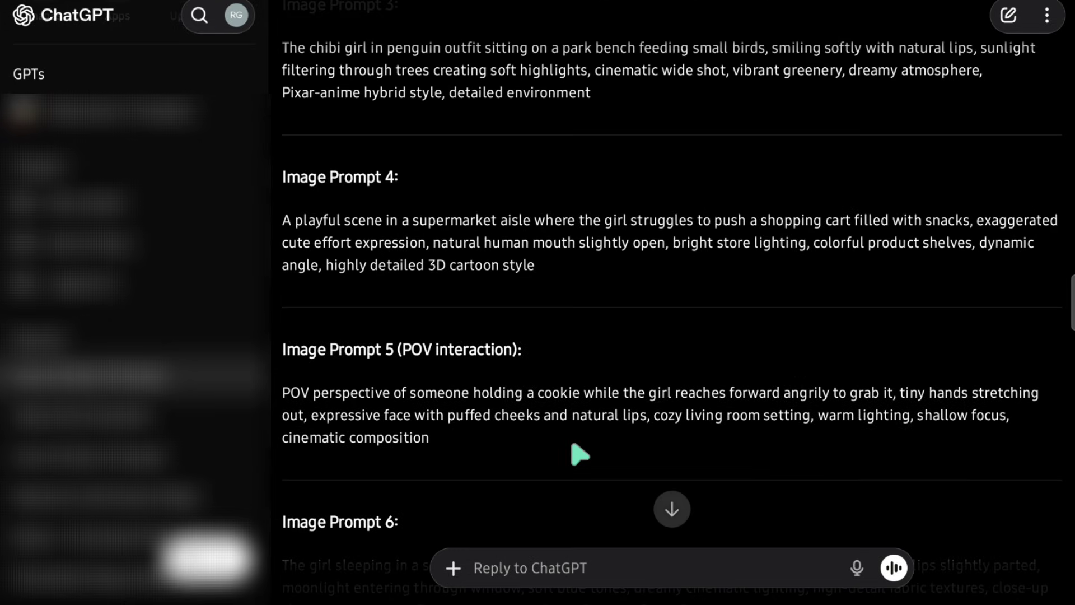
pyautogui.scroll(9, 580, 453)
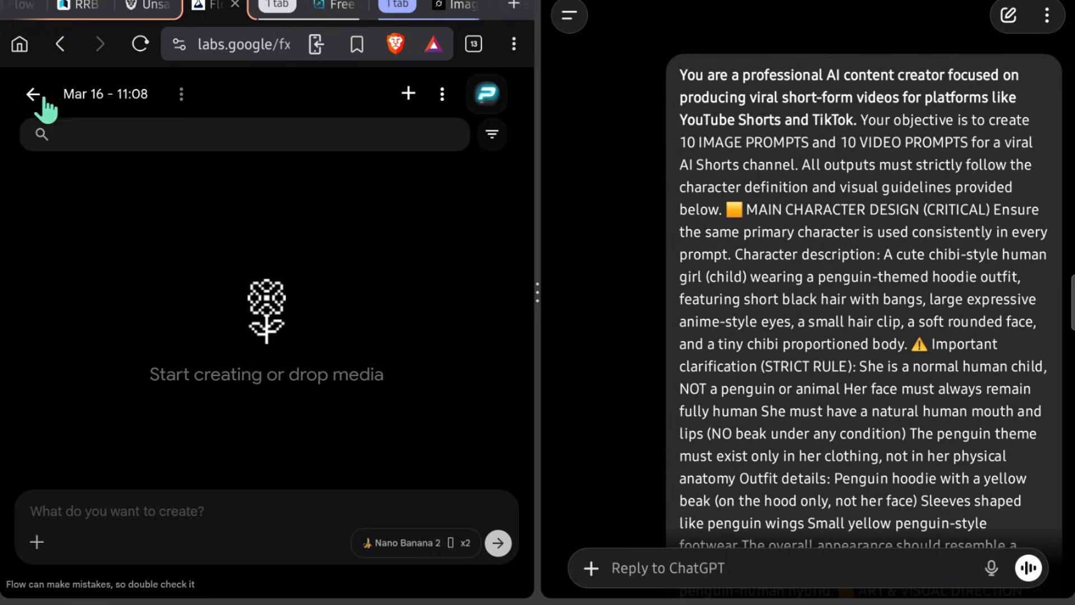
# Step: Upload the penguin-hoodie girl photo from the device to the Google Flow project as the reference image for the prompt
pyautogui.click(151, 537)
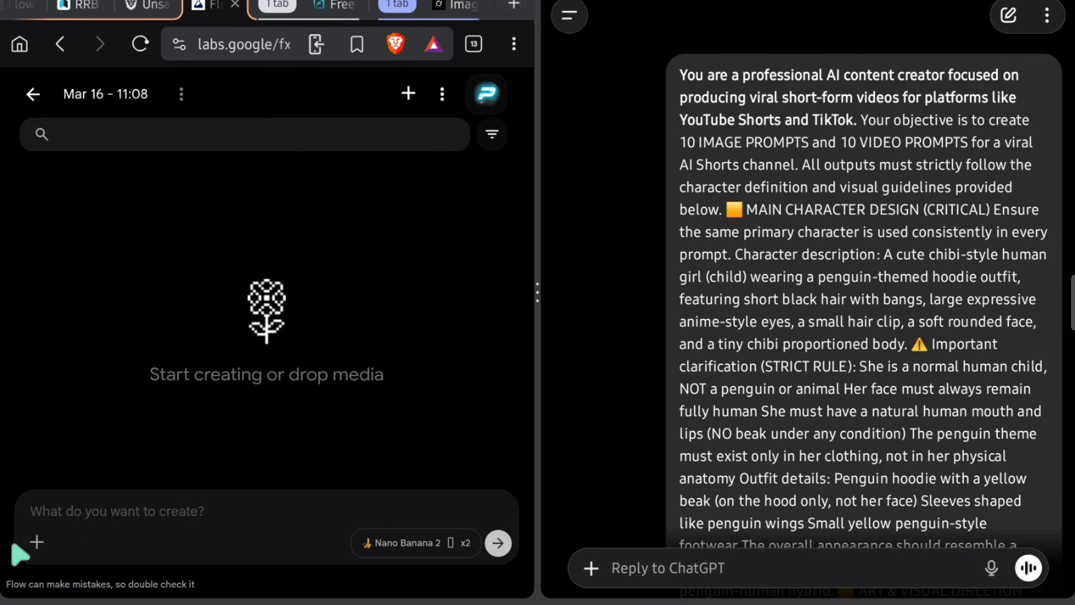
pyautogui.click(37, 541)
pyautogui.click(393, 182)
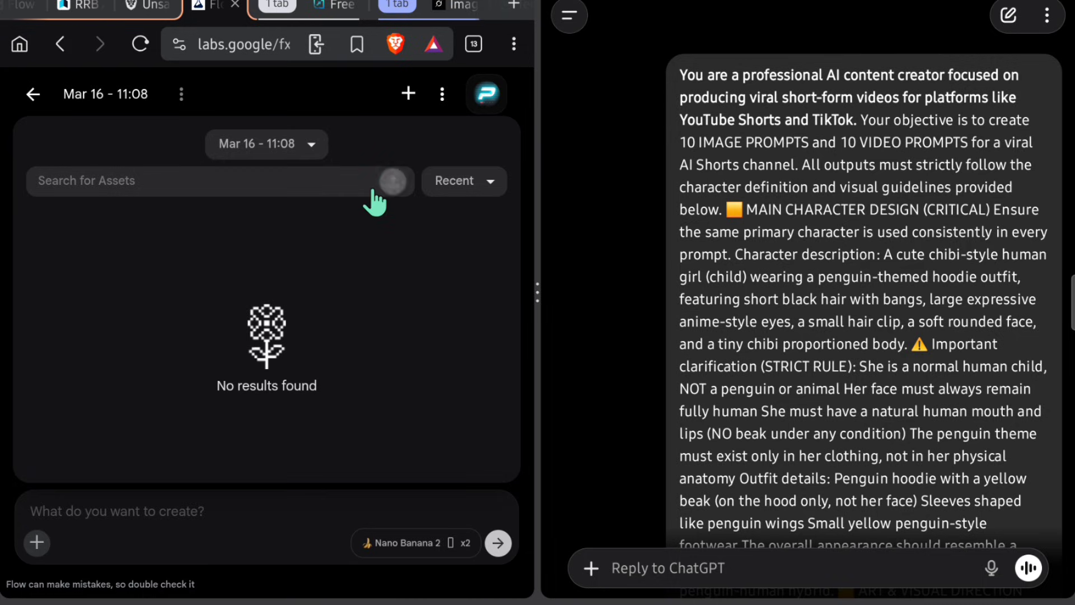
pyautogui.click(78, 334)
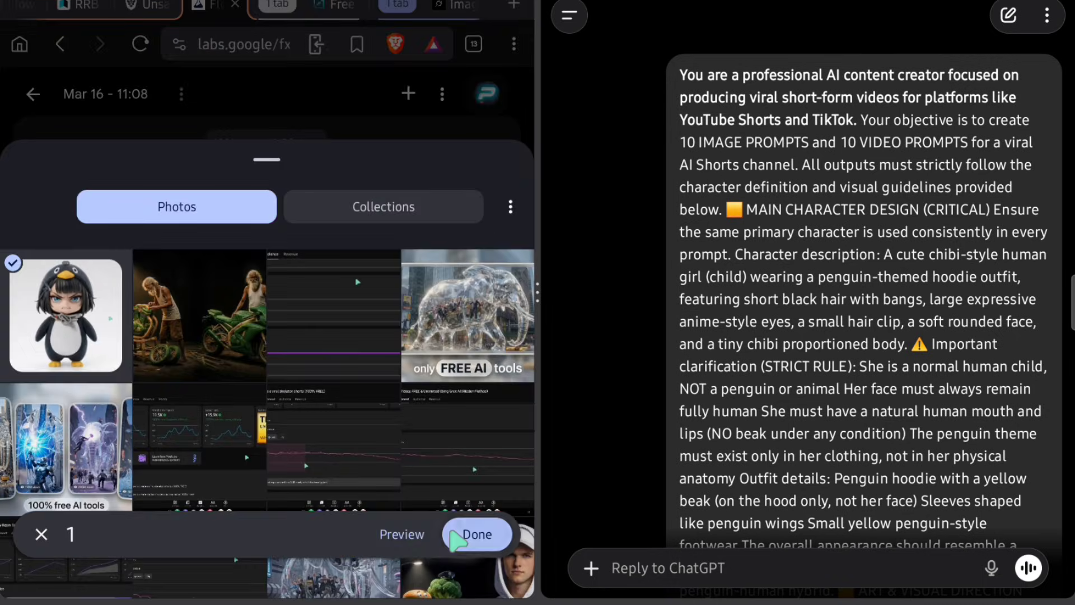
pyautogui.click(477, 564)
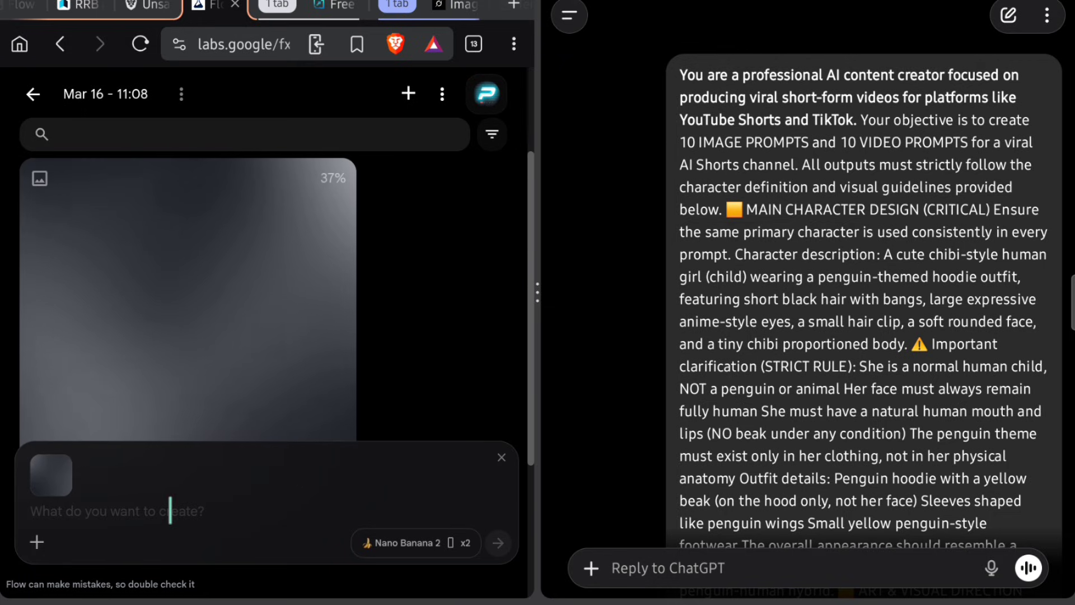
# Step: Check the image generation settings for type, orientation, output count and available models
pyautogui.click(413, 551)
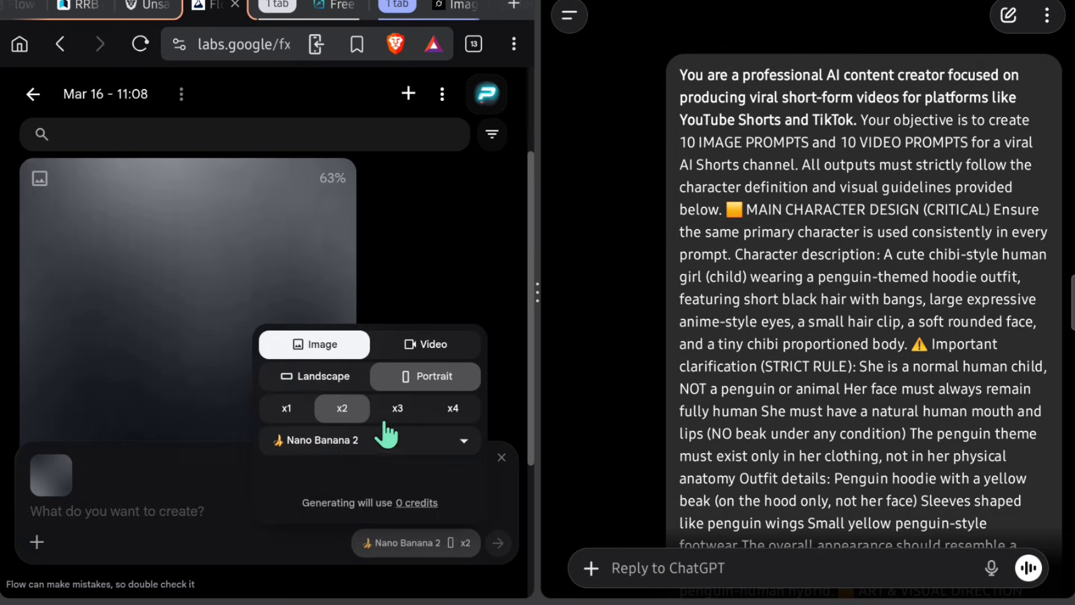
pyautogui.click(376, 440)
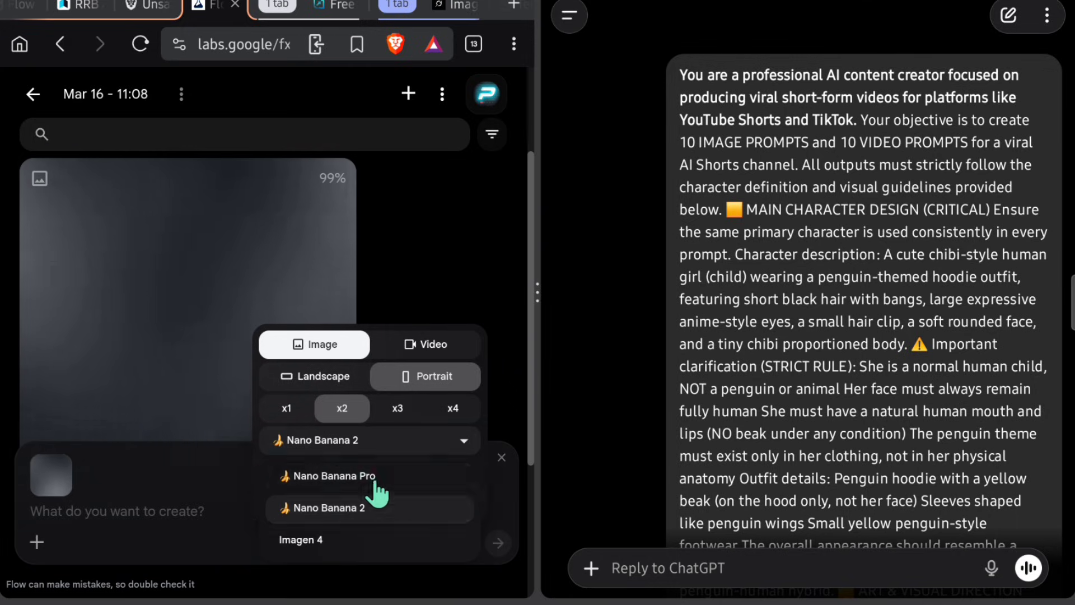
pyautogui.click(404, 442)
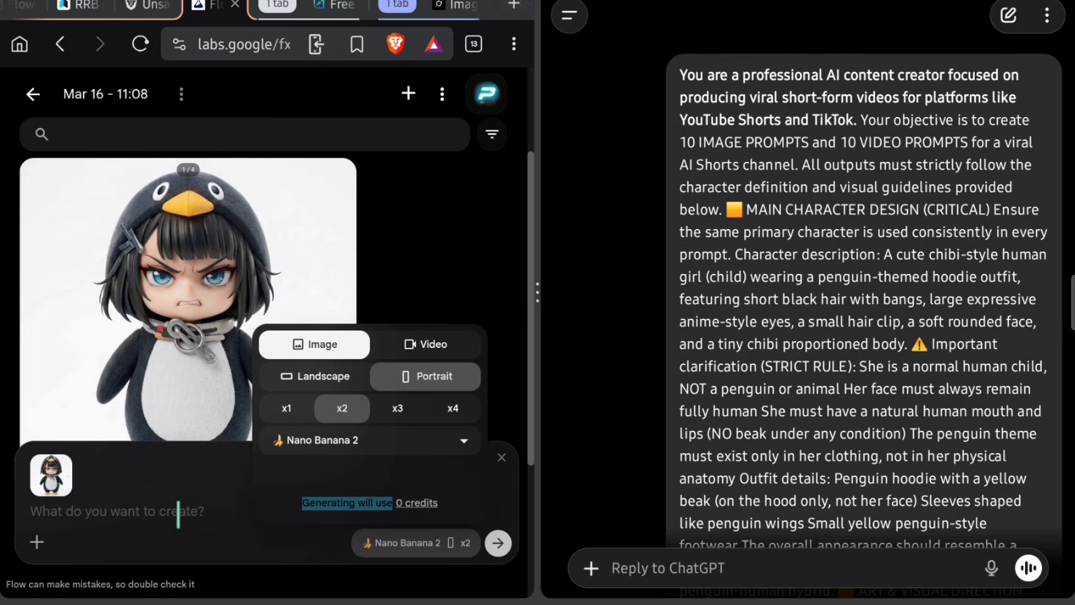
pyautogui.click(178, 514)
# Step: Copy the Image Prompt 1 text from ChatGPT into the Flow prompt and generate the images with the attached reference
pyautogui.scroll(-15, 831, 319)
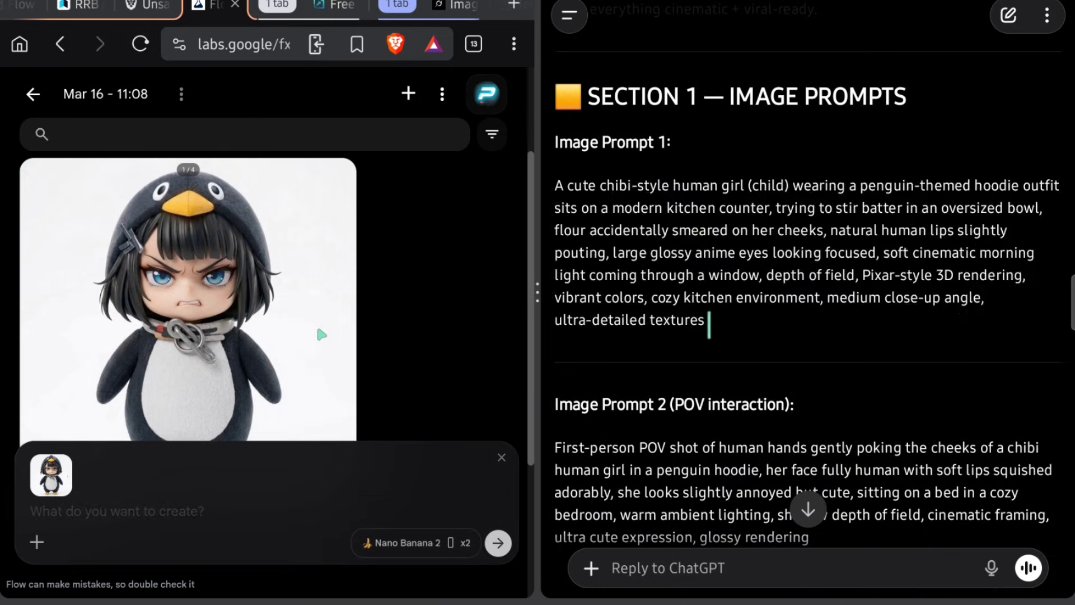
pyautogui.tripleClick(709, 324)
pyautogui.click(678, 266)
pyautogui.click(159, 511)
pyautogui.hotkey('ctrl', 'v')
pyautogui.click(498, 542)
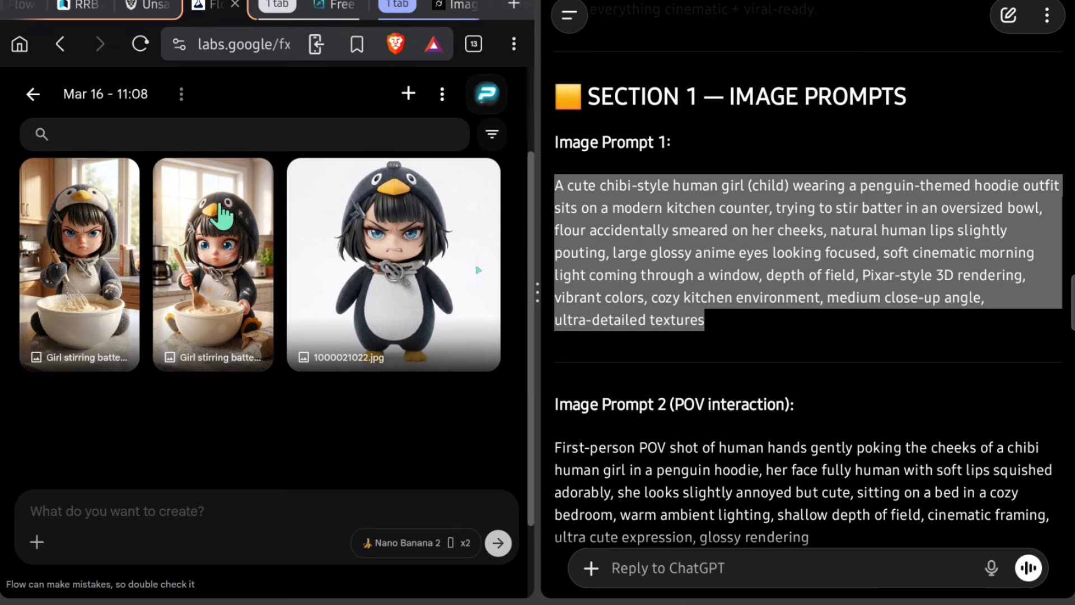
# Step: Download the second girl-stirring-batter image in 2K upscaled size and return to the project
pyautogui.click(233, 259)
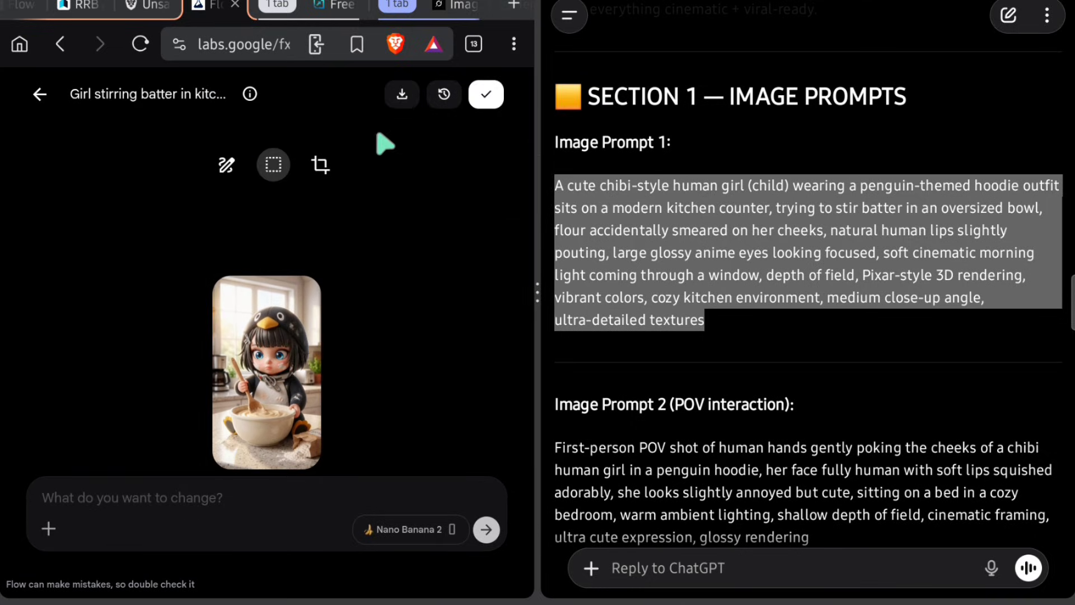
pyautogui.click(400, 94)
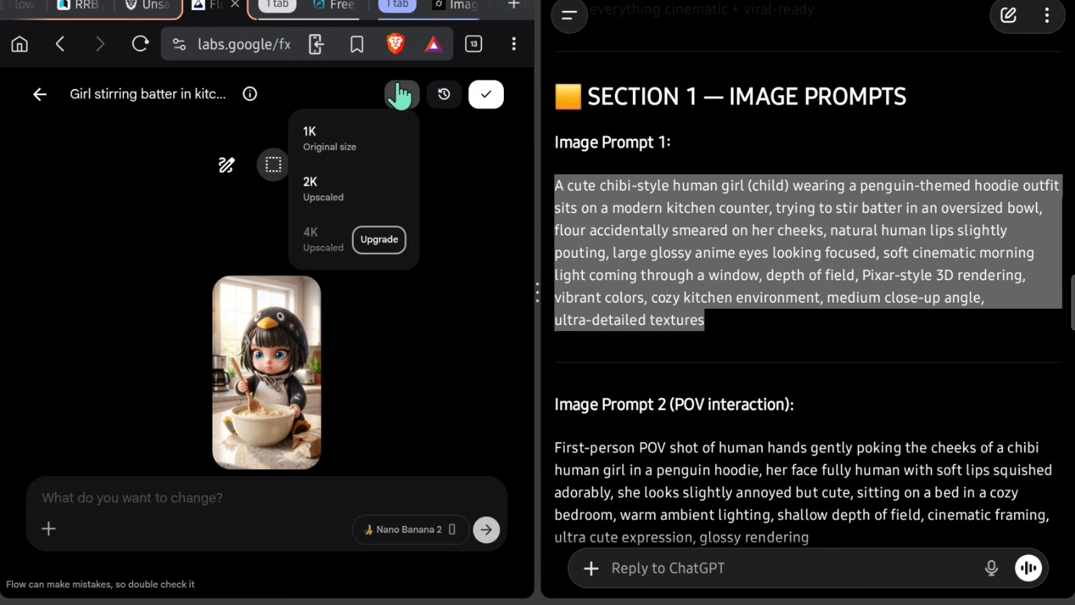
pyautogui.click(335, 203)
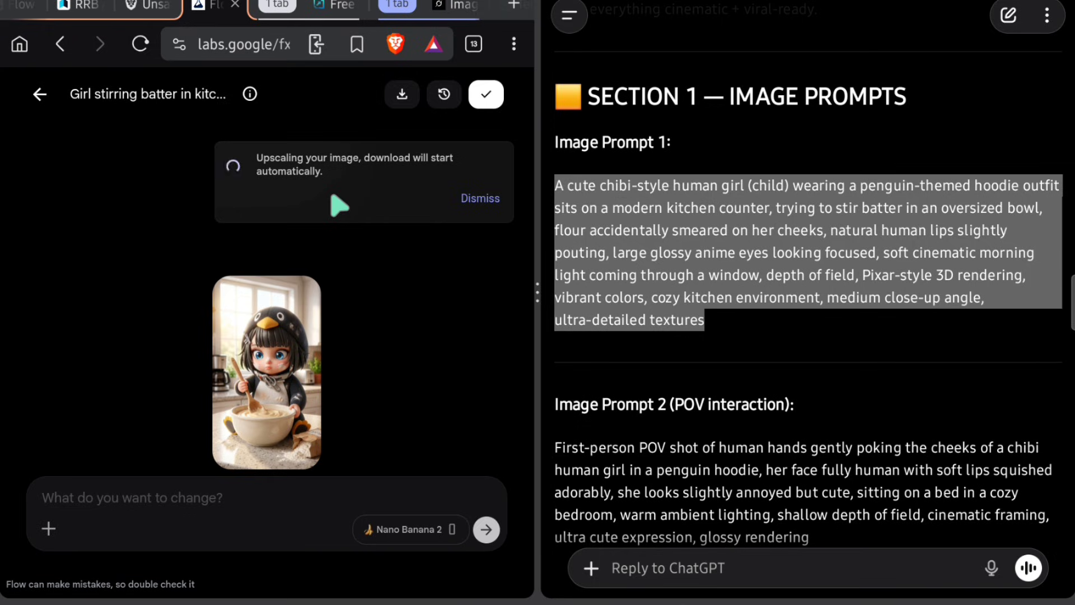
pyautogui.click(38, 101)
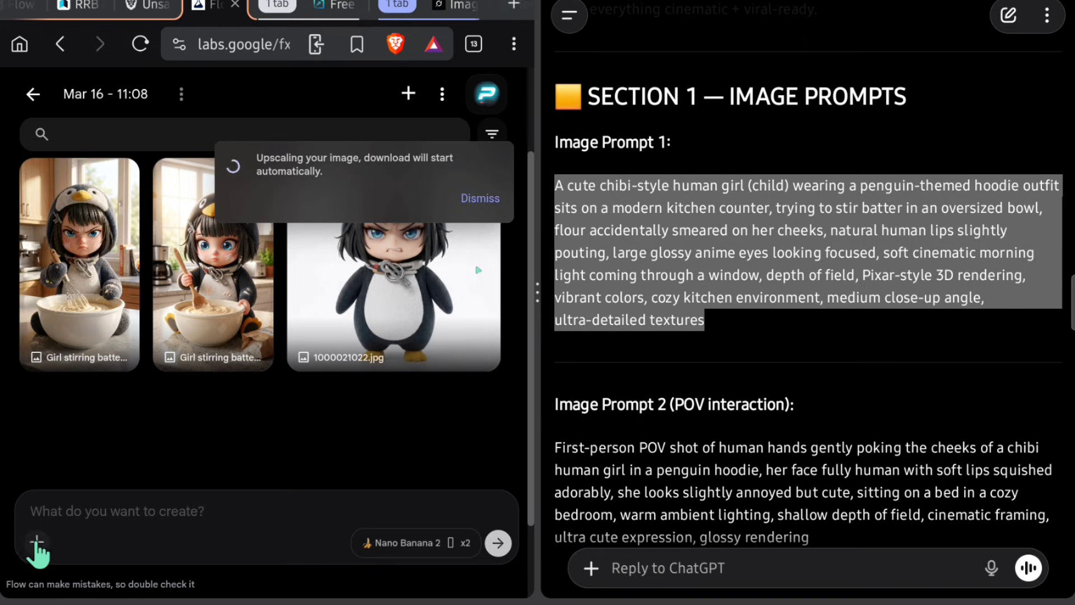
# Step: Generate images from ChatGPT's Image Prompt 2 text with 1000021022.jpg attached as reference, and dismiss the download notice
pyautogui.click(37, 543)
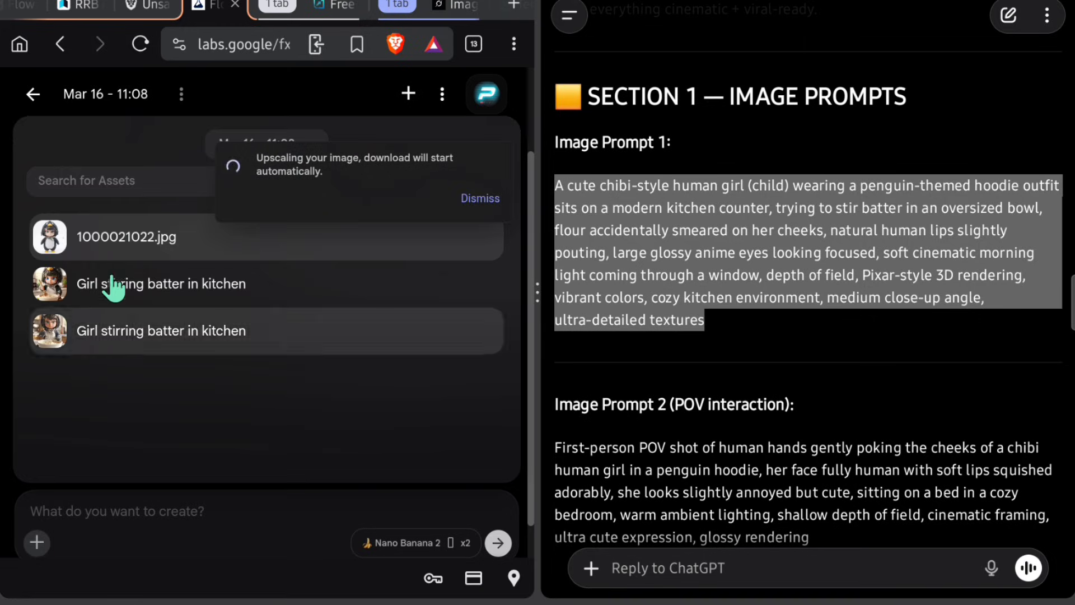
pyautogui.click(90, 247)
pyautogui.scroll(-2, 576, 379)
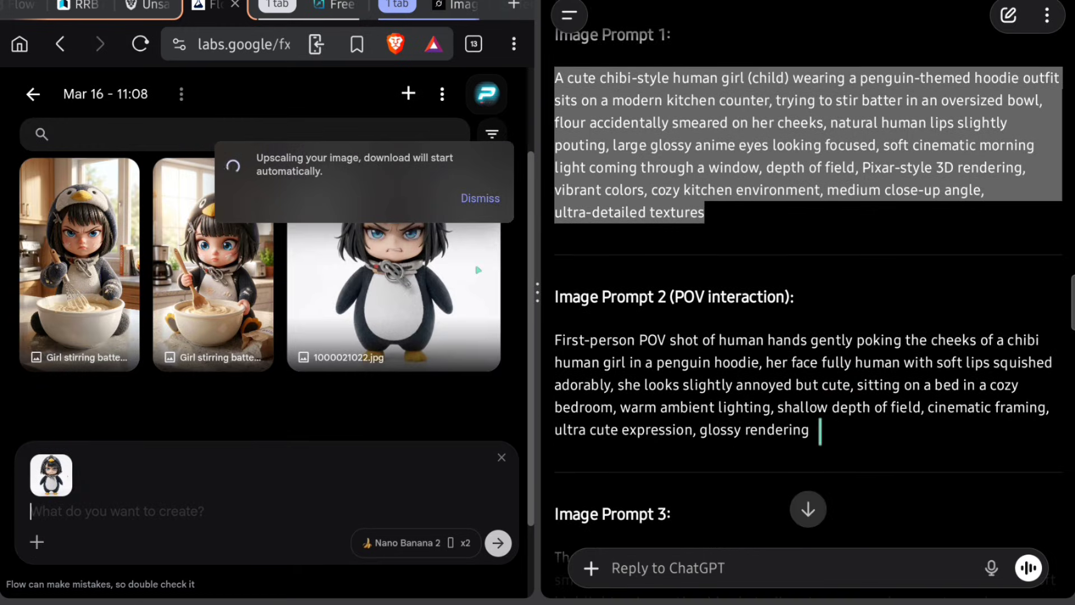
pyautogui.moveTo(819, 431); pyautogui.dragTo(557, 336)
pyautogui.rightClick(635, 350)
pyautogui.click(719, 379)
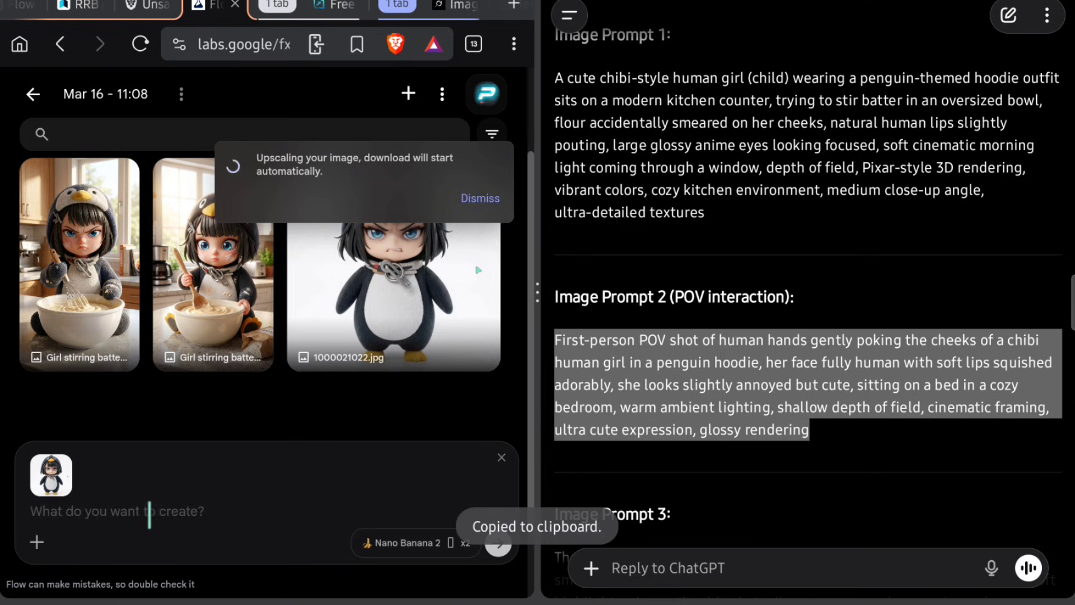
pyautogui.rightClick(150, 514)
pyautogui.click(279, 448)
pyautogui.click(497, 543)
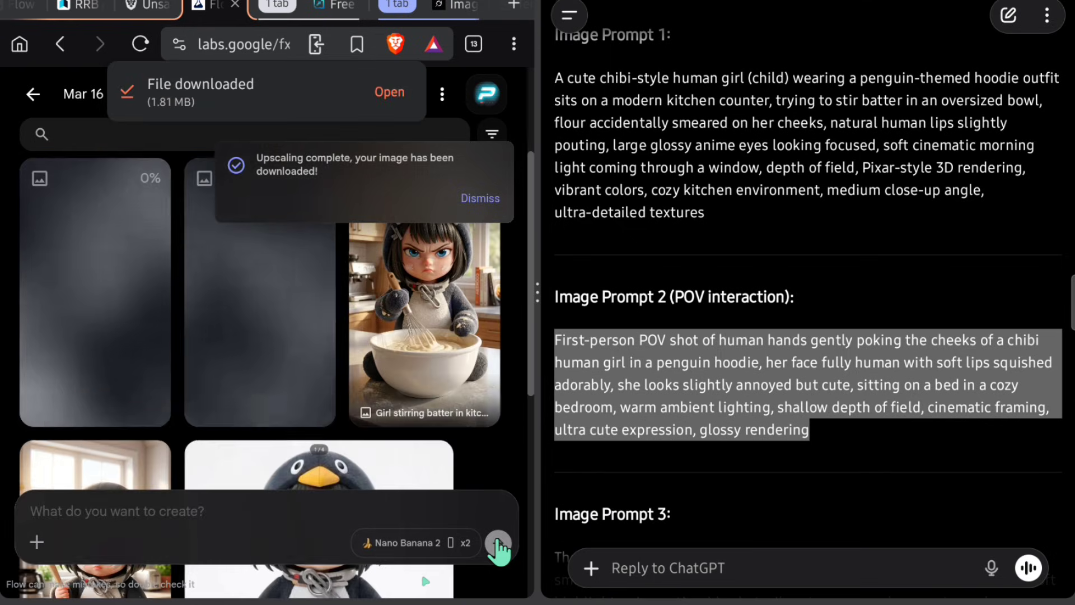
pyautogui.click(481, 199)
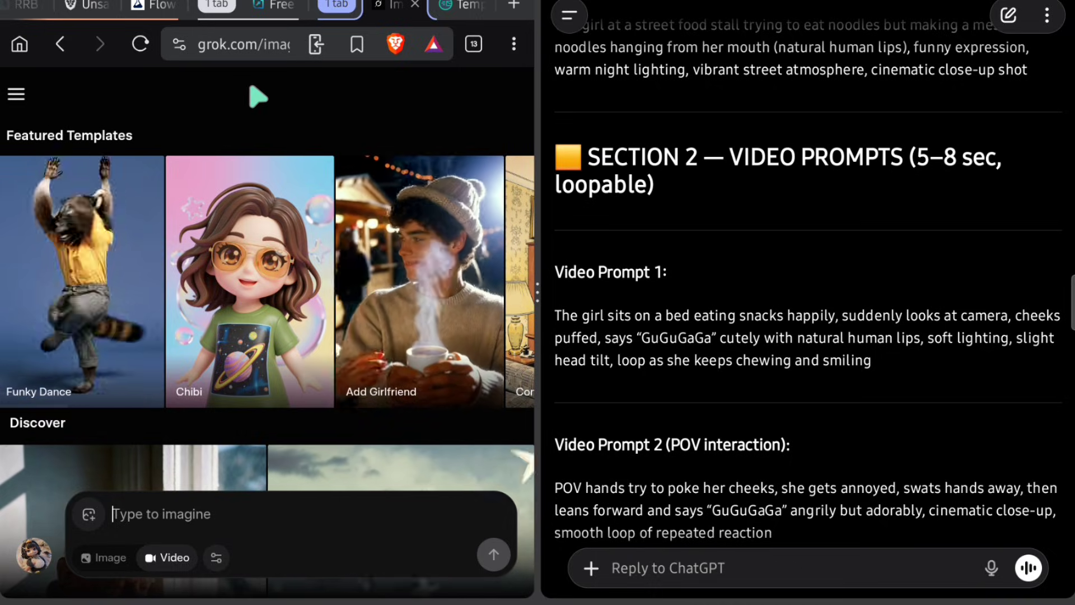
# Step: Open Grok's Imagine section and check the video aspect ratio, resolution and duration options
pyautogui.click(17, 94)
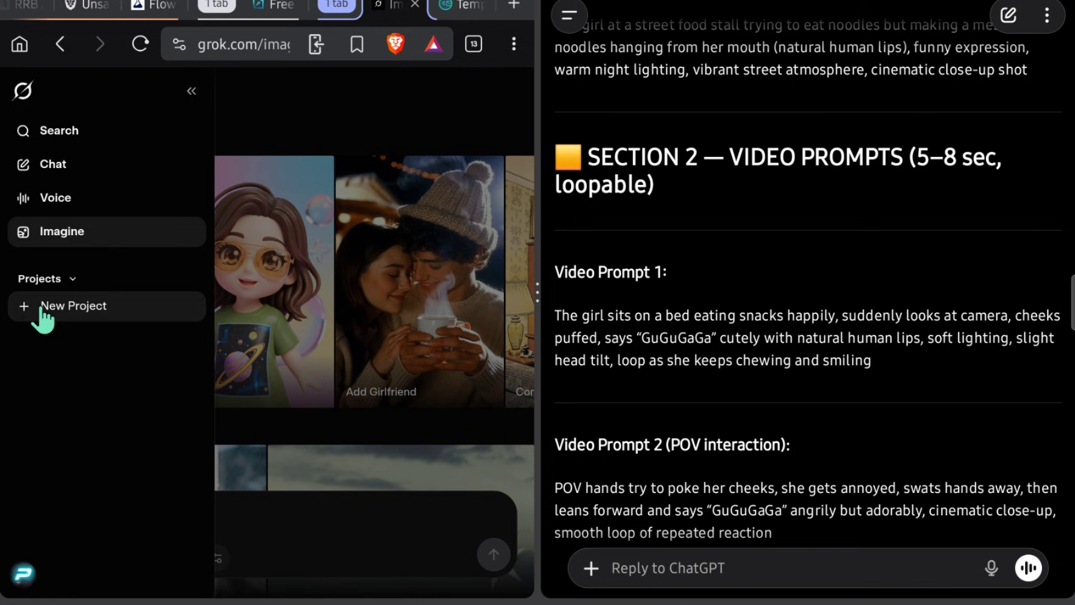
pyautogui.click(78, 230)
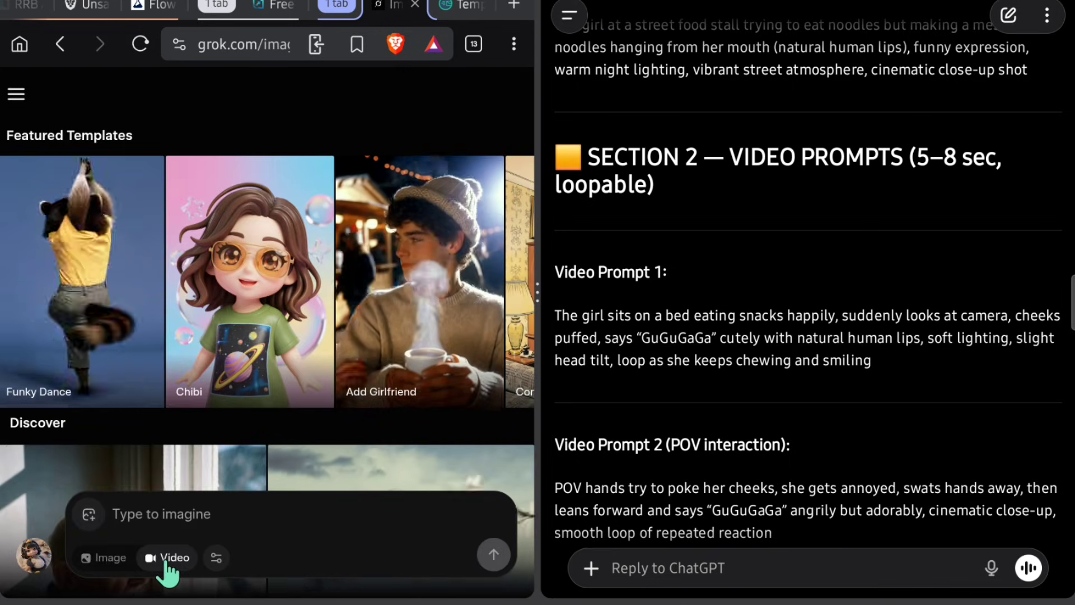
pyautogui.click(216, 557)
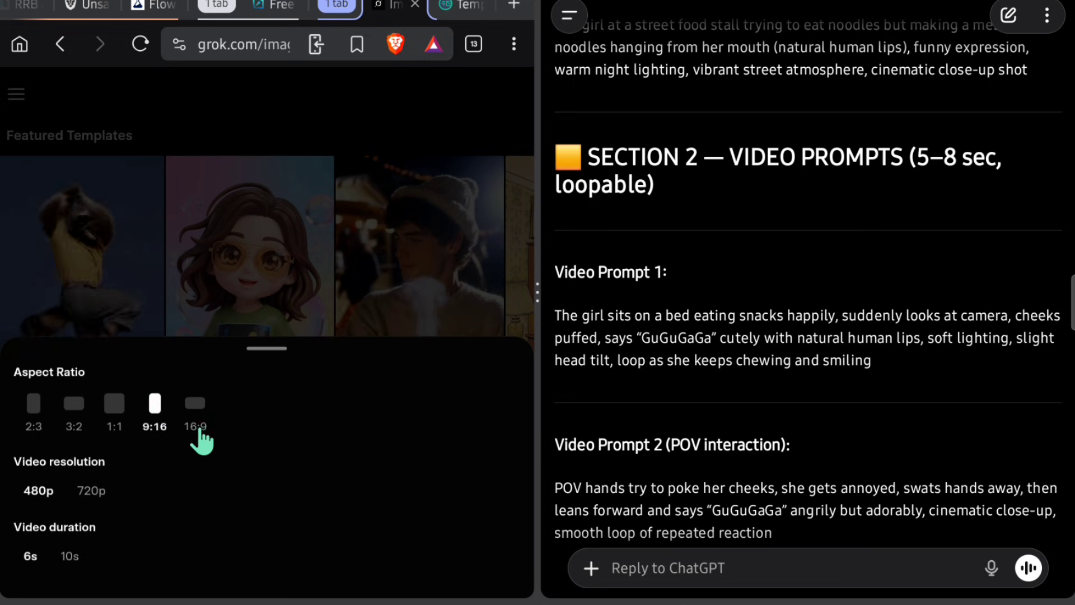
pyautogui.press('Escape')
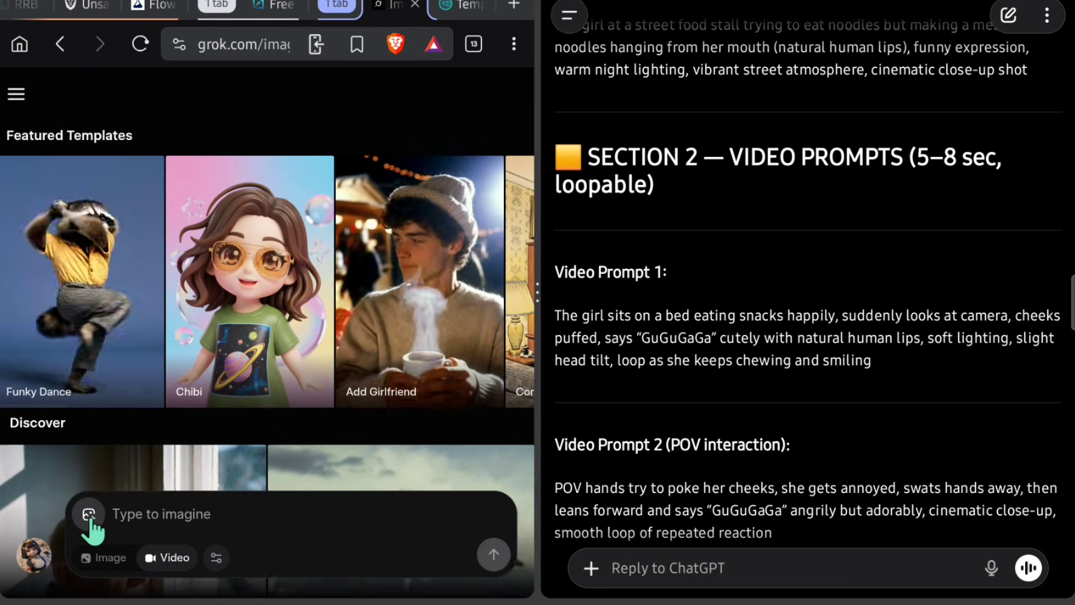
# Step: Attach the photo of the penguin-hoodie girl stirring batter as the image to animate in Grok Imagine
pyautogui.click(88, 514)
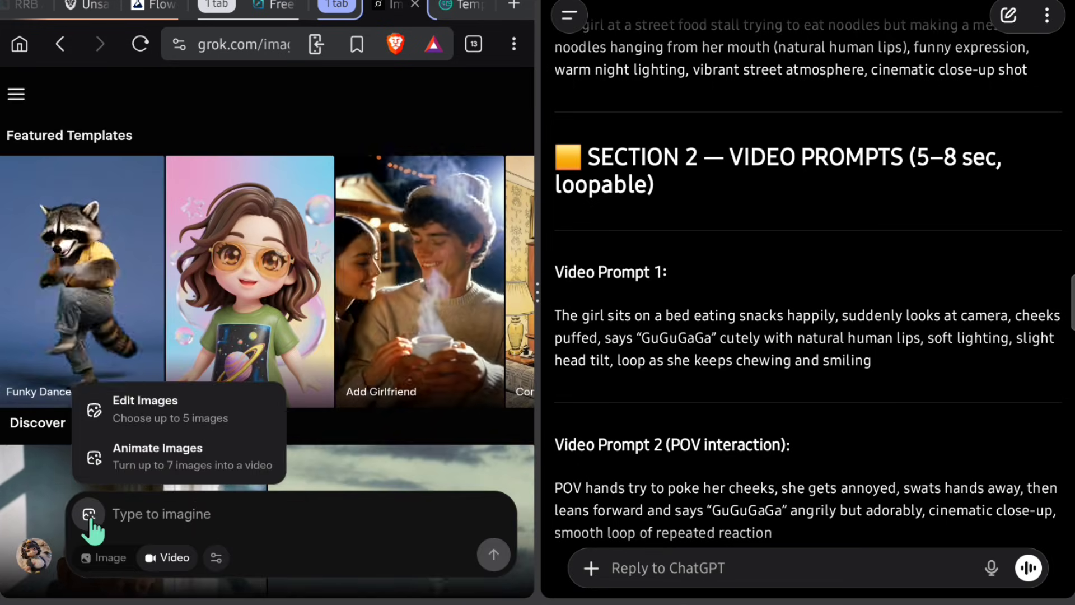
pyautogui.click(166, 465)
pyautogui.click(380, 339)
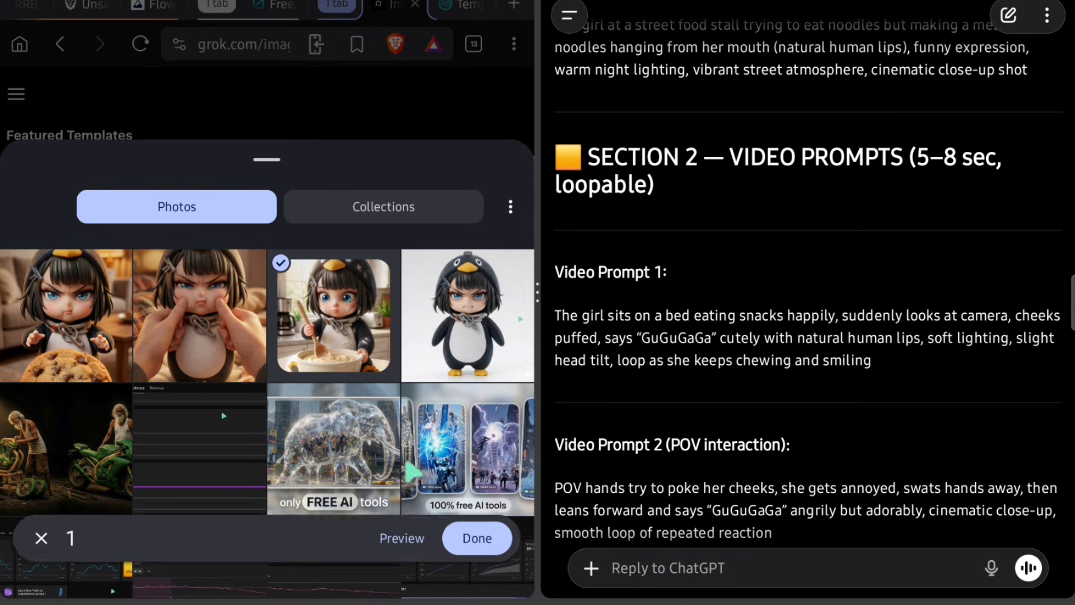
pyautogui.click(474, 539)
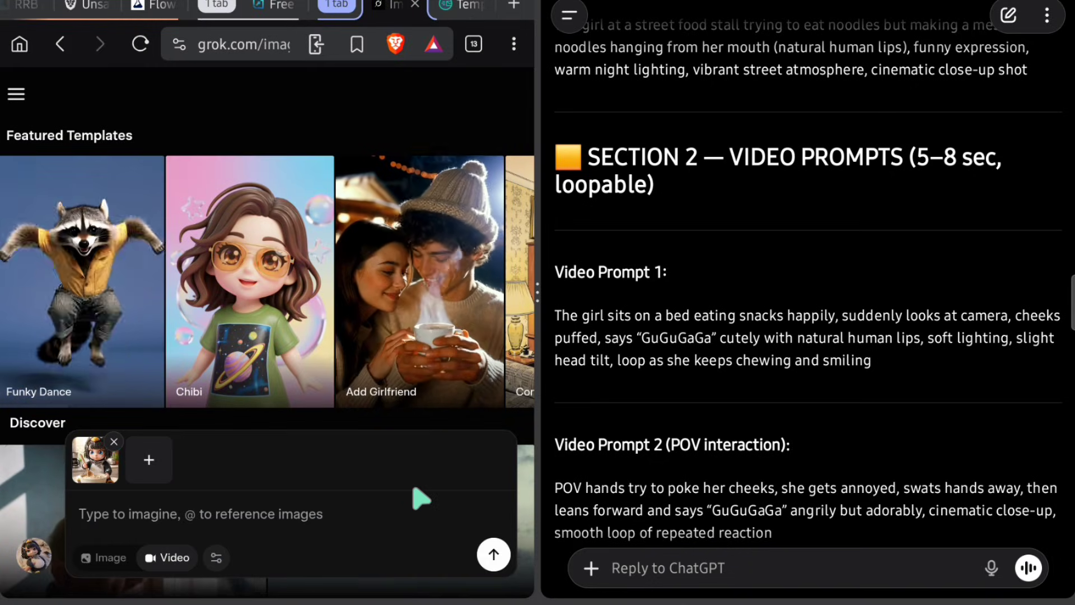
# Step: Copy the Video Prompt 1 text from ChatGPT into the Grok prompt and generate the video from the attached image
pyautogui.tripleClick(847, 360)
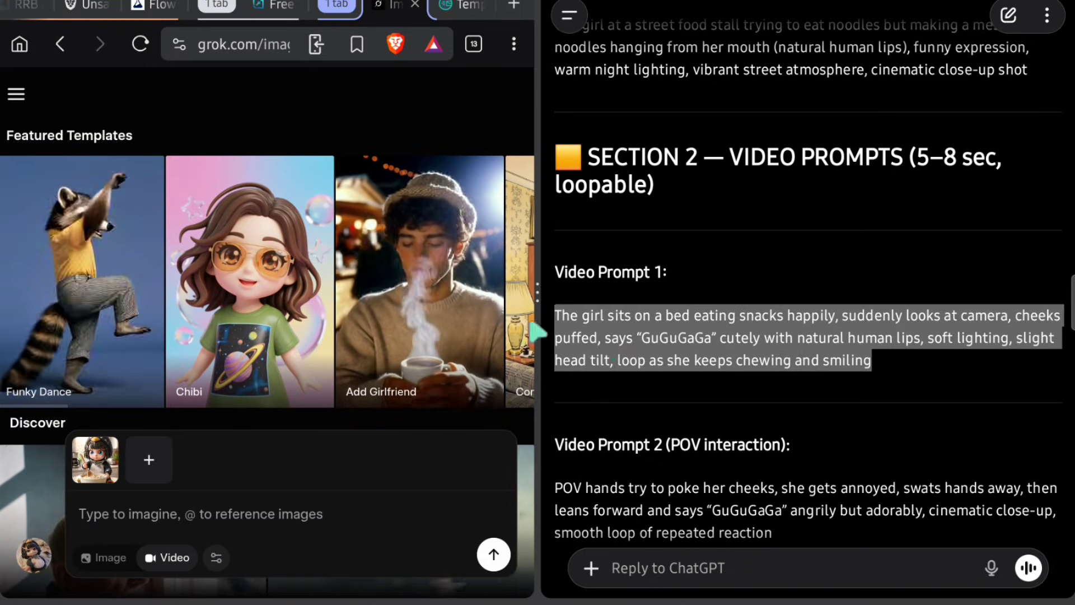
pyautogui.rightClick(672, 359)
pyautogui.click(684, 370)
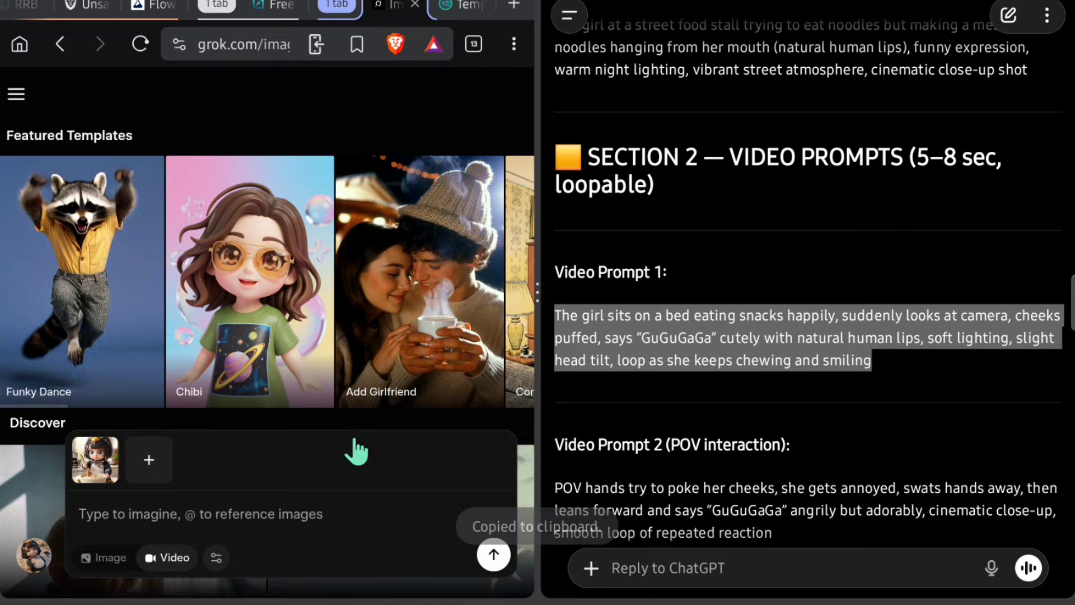
pyautogui.rightClick(233, 511)
pyautogui.click(294, 448)
pyautogui.click(504, 556)
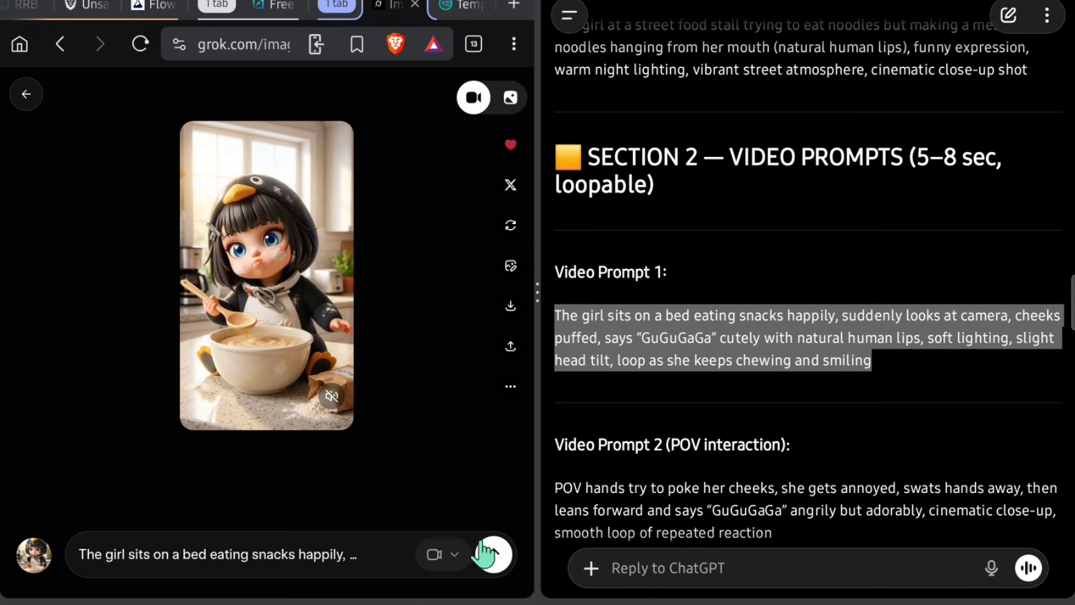
# Step: Upscale the generated batter-stirring video, download it and dismiss the download notice
pyautogui.moveTo(244, 295)
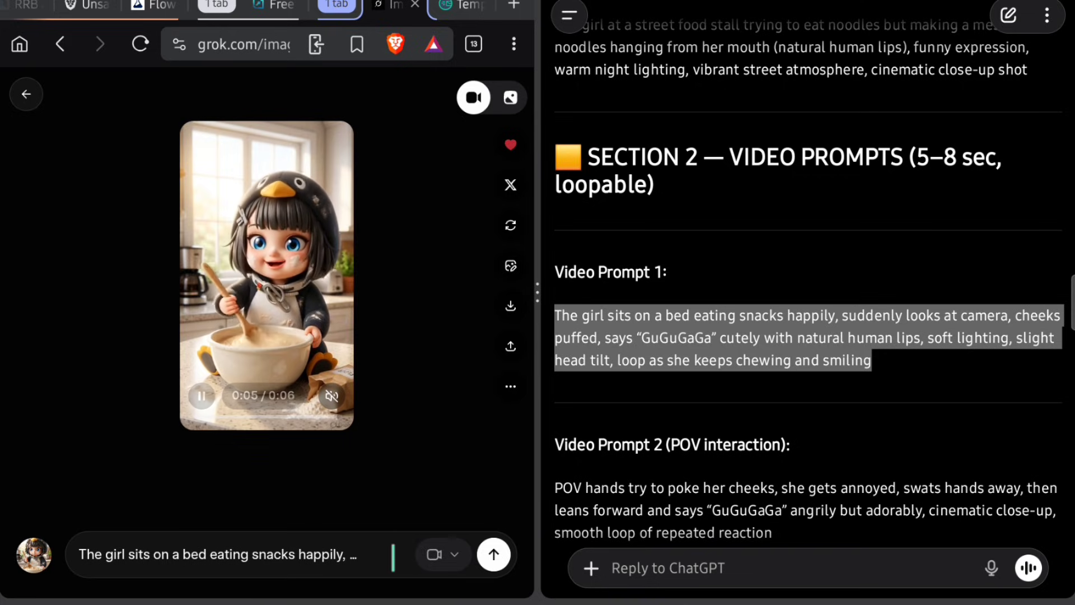
pyautogui.click(442, 554)
pyautogui.click(336, 393)
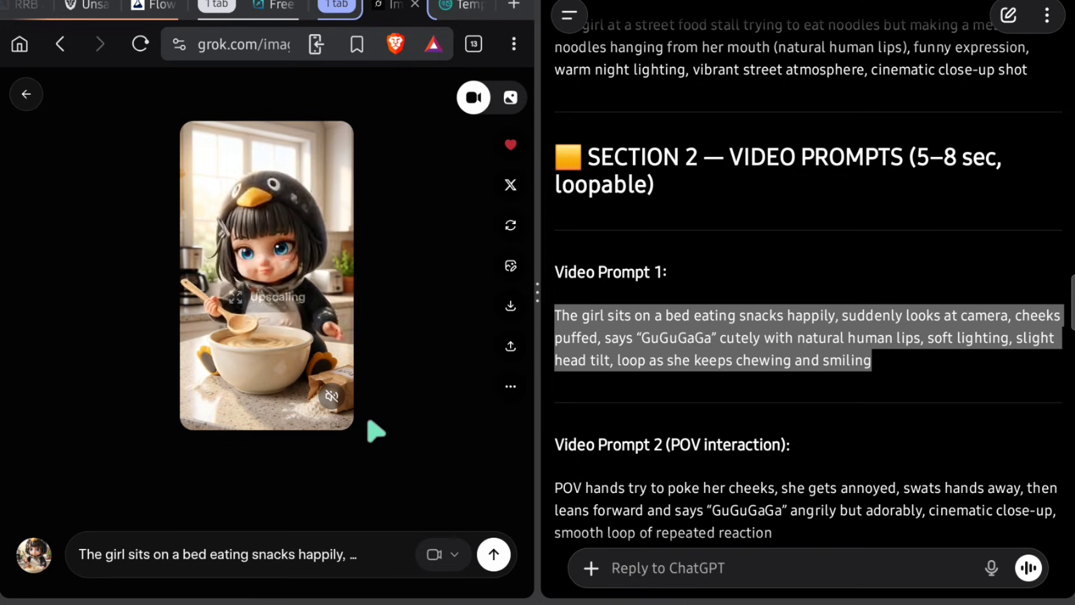
pyautogui.click(511, 305)
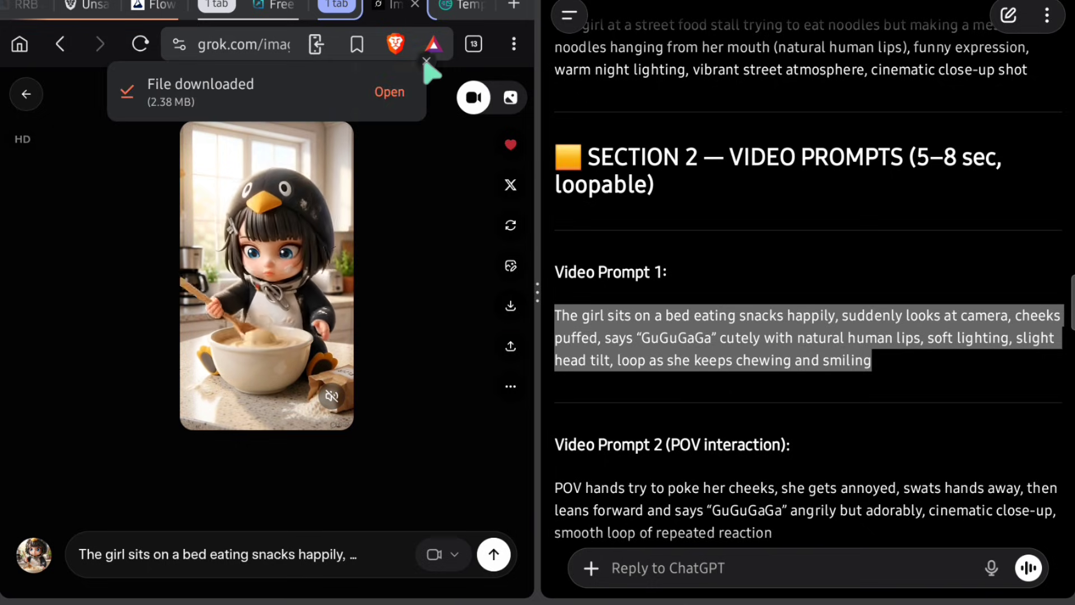
pyautogui.click(426, 61)
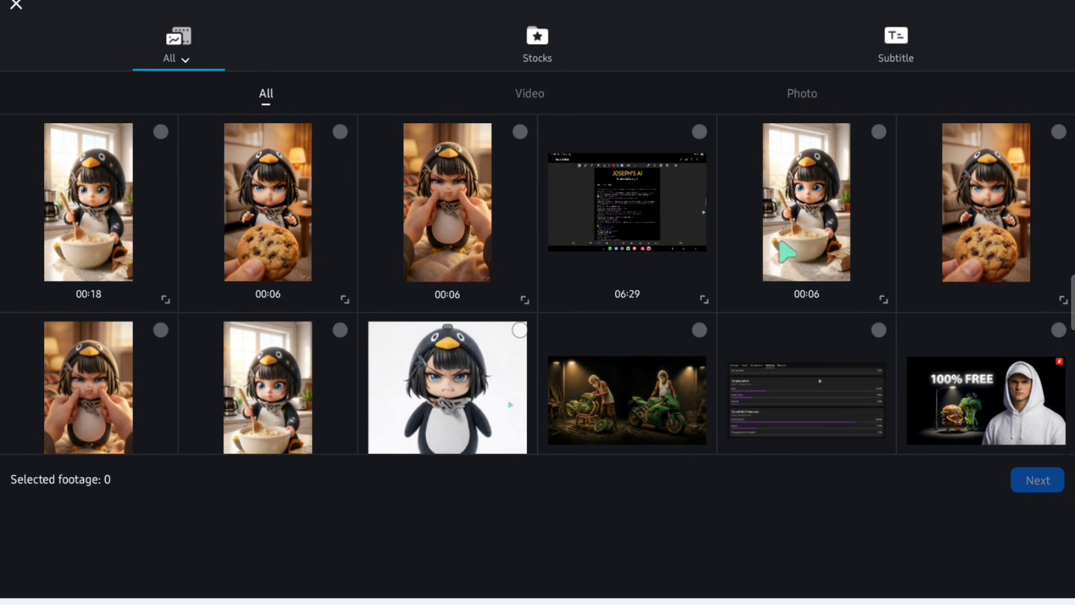
# Step: In the video editor, import the 6-second batter, cheek-squeezing and cookie clips, followed by the 18-second batter clip, in that order
pyautogui.click(806, 200)
pyautogui.click(446, 200)
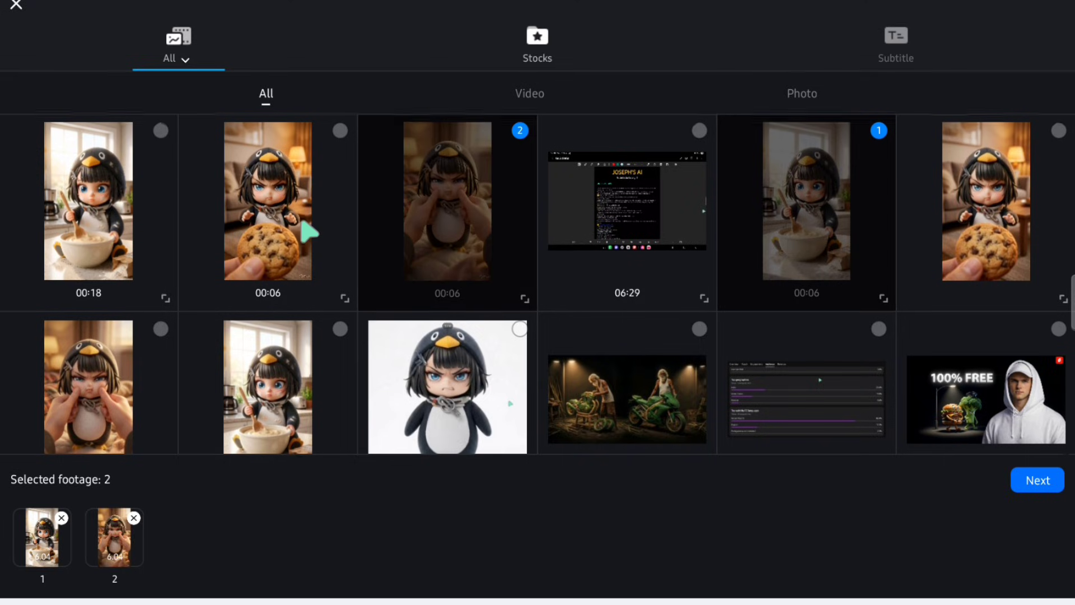
pyautogui.click(278, 196)
pyautogui.click(88, 200)
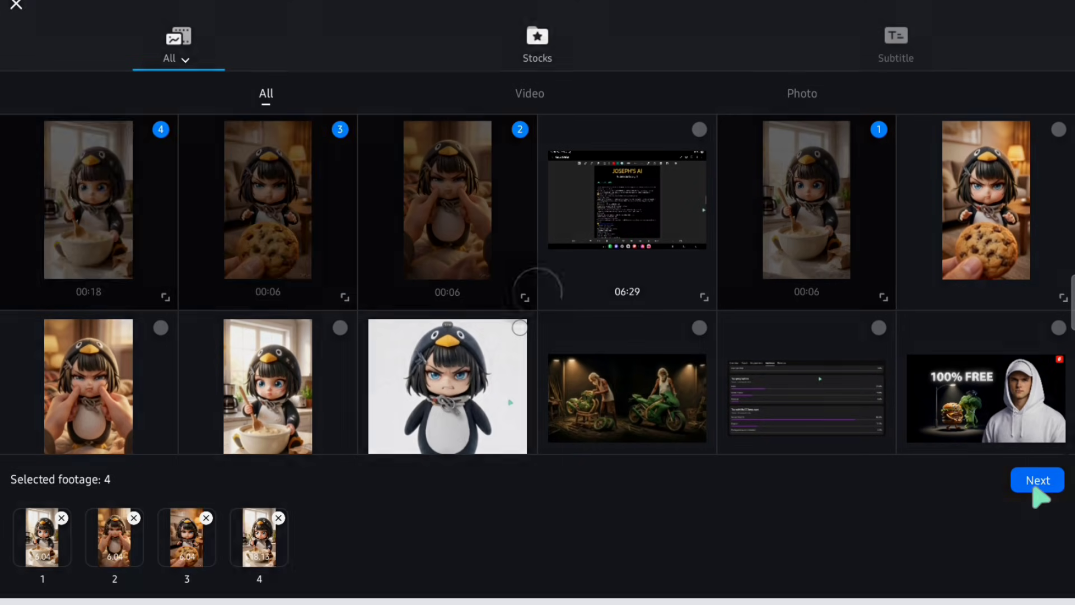
pyautogui.click(1037, 480)
# Step: Crop the first timeline clip to 9:16, tightening the frame to cut off the Grok watermark in its lower-right corner
pyautogui.click(890, 465)
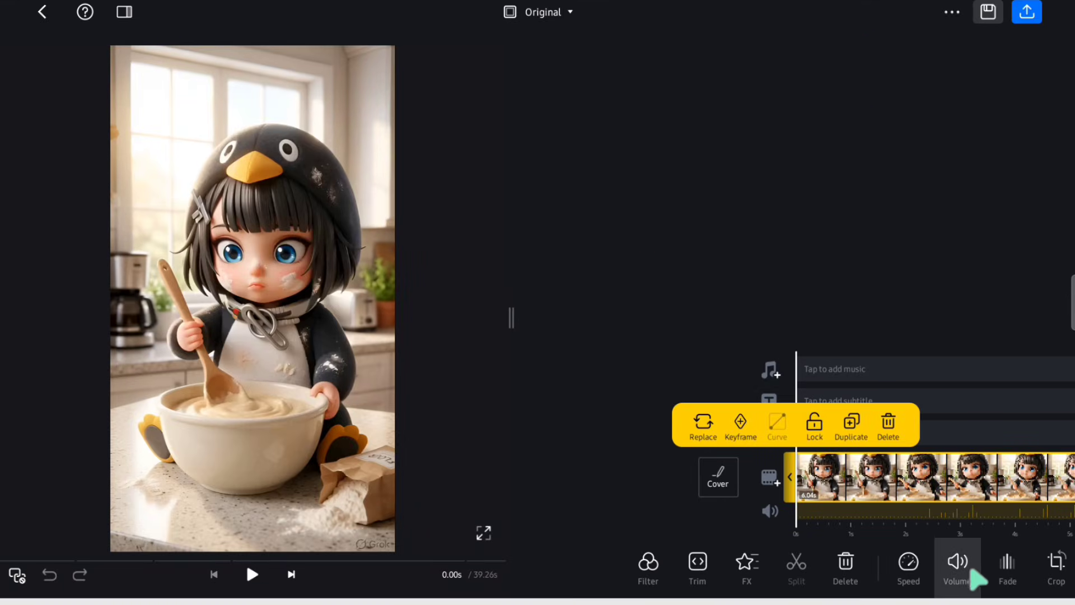
pyautogui.moveTo(976, 579); pyautogui.dragTo(828, 571)
pyautogui.click(852, 564)
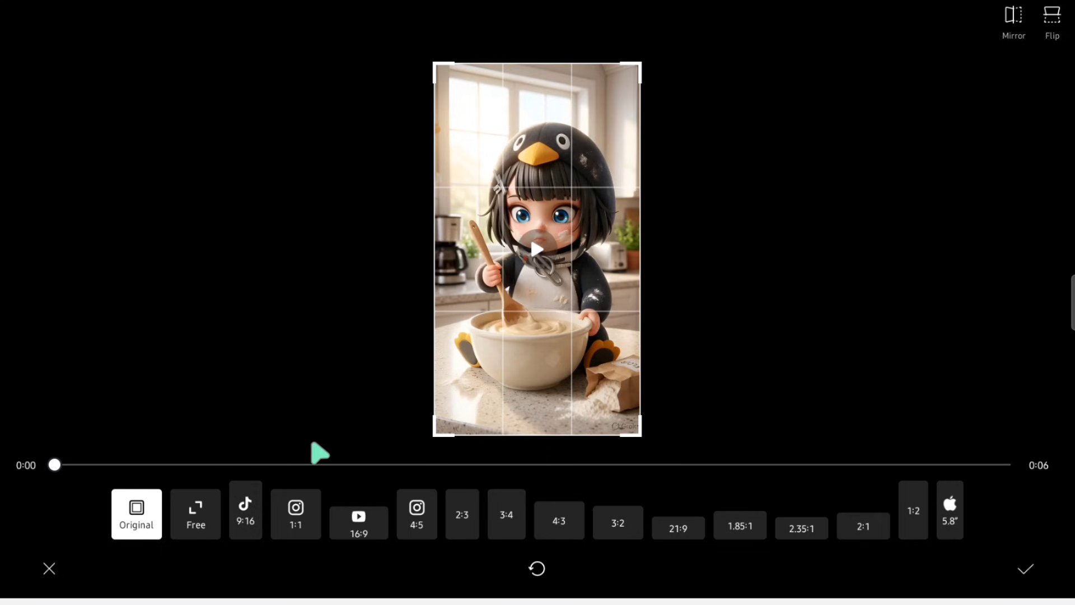
pyautogui.click(246, 513)
pyautogui.moveTo(643, 446); pyautogui.dragTo(643, 435)
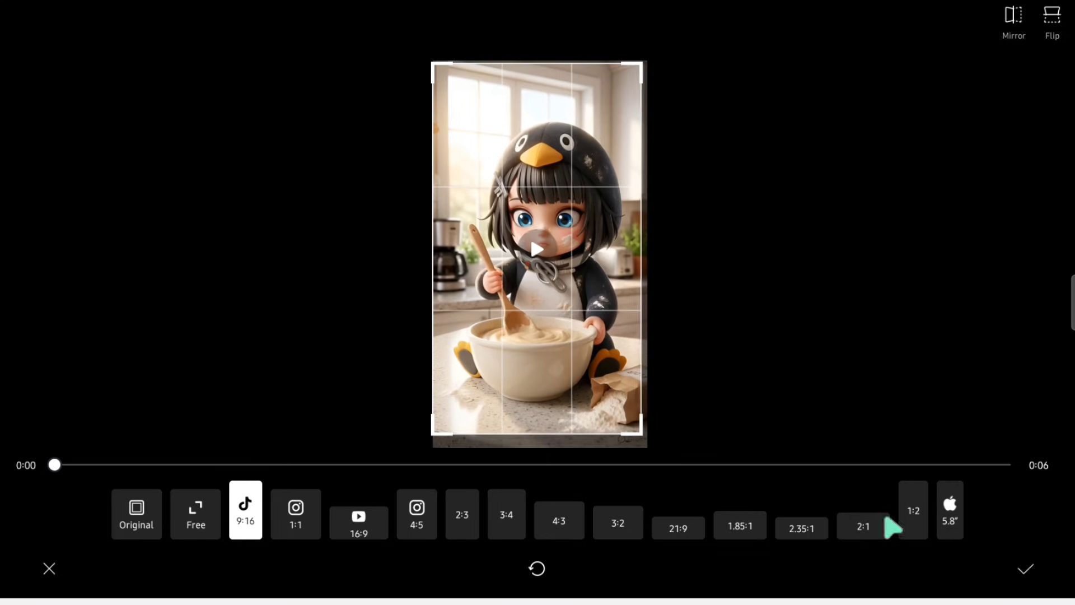
pyautogui.click(1025, 568)
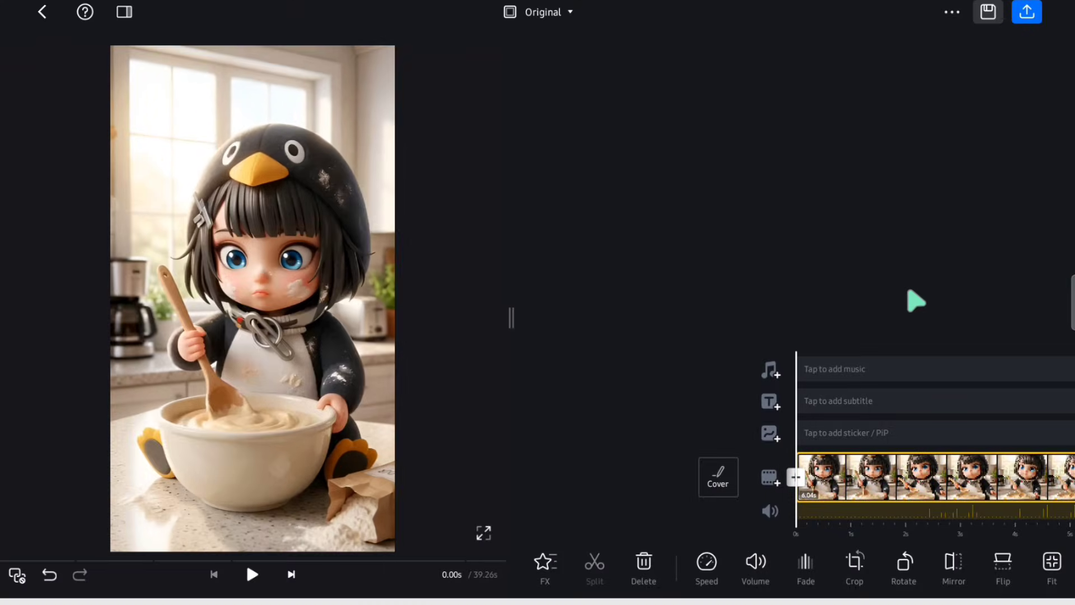